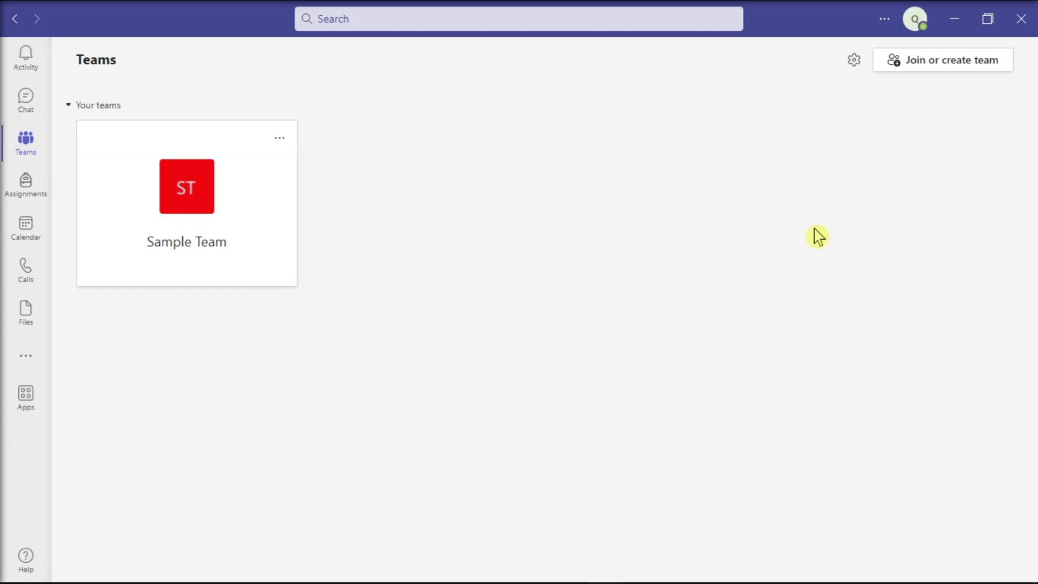
Open the Calls page of the Teams Settings dialog
{"action": "left_click", "coordinate": [885, 19]}
{"action": "left_click", "coordinate": [876, 64]}
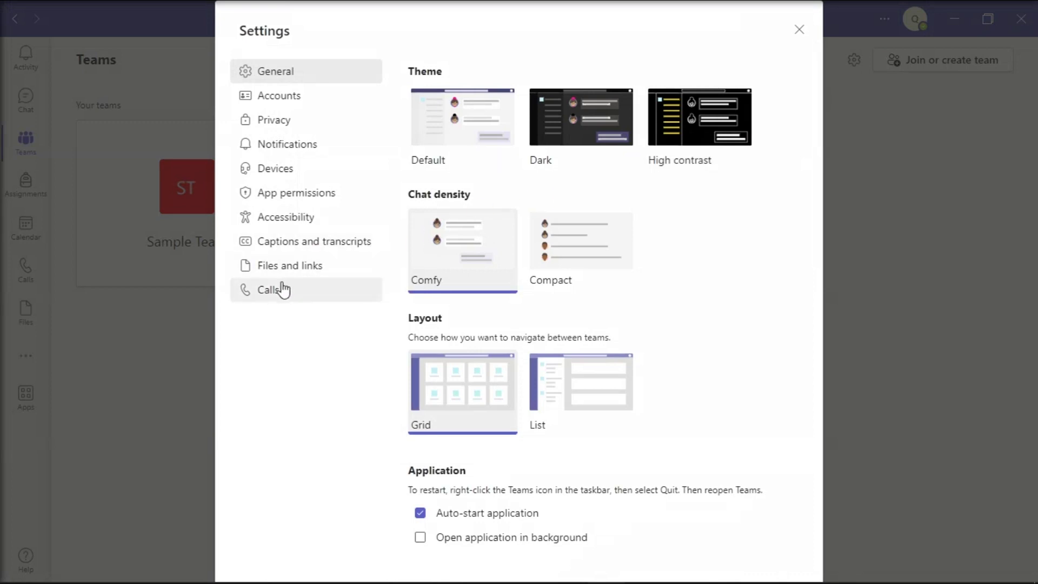
{"action": "left_click", "coordinate": [280, 289]}
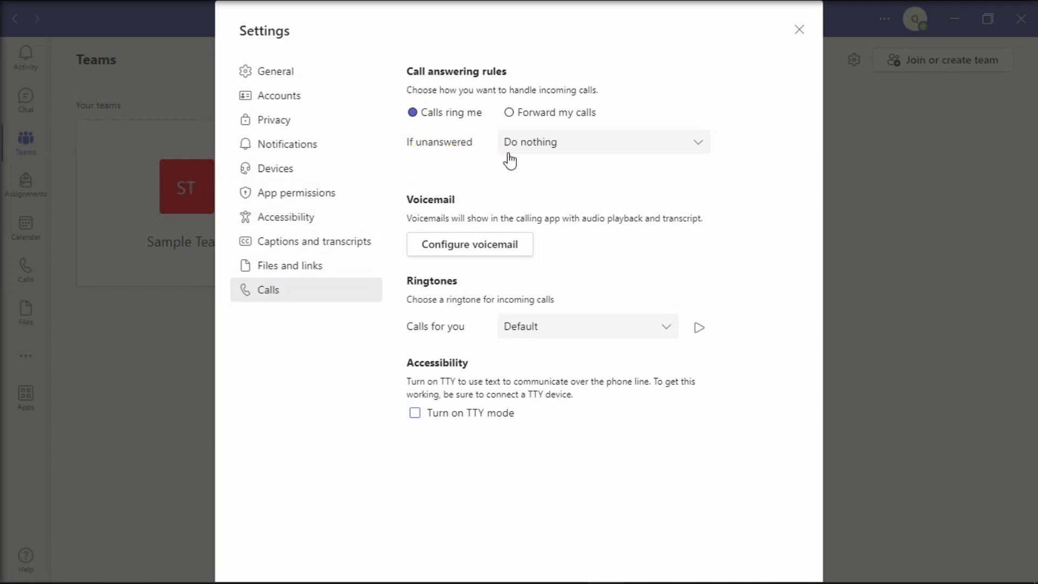
Route unanswered calls to Voicemail, keeping 'Calls ring me' selected
{"action": "left_click", "coordinate": [565, 146]}
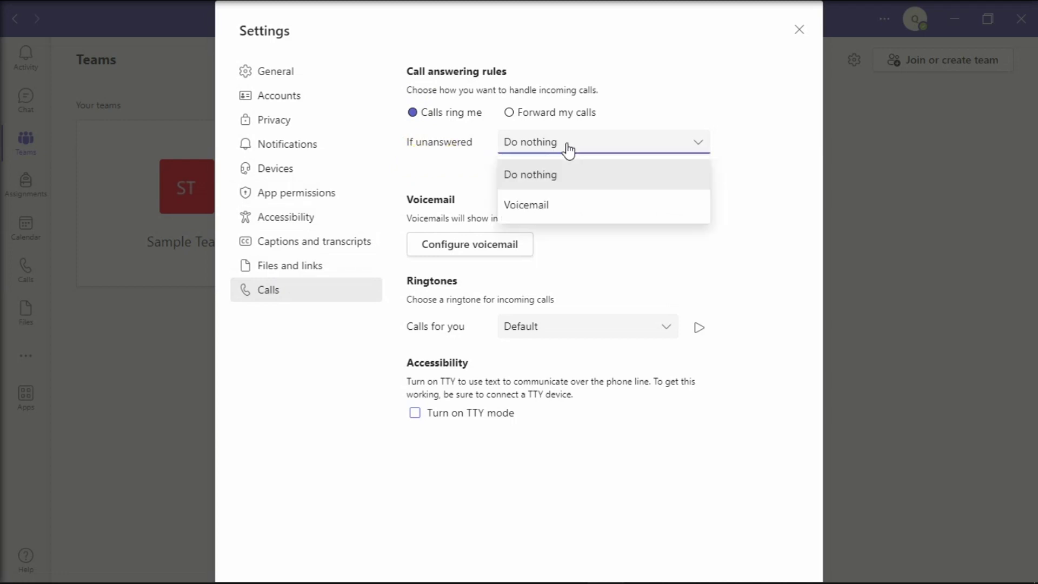
{"action": "left_click", "coordinate": [592, 209]}
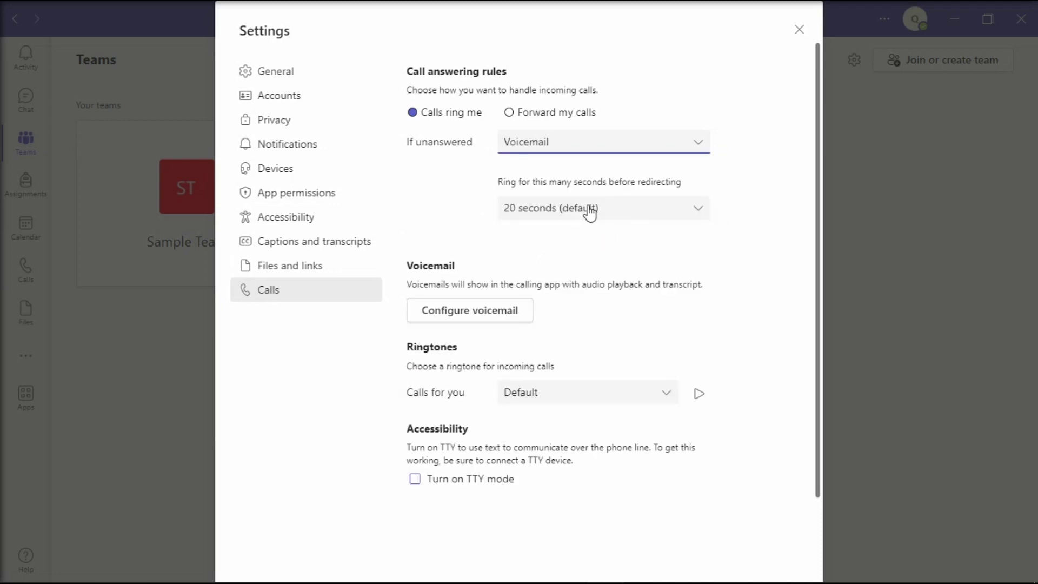
{"action": "left_click", "coordinate": [553, 123]}
{"action": "left_click", "coordinate": [459, 119]}
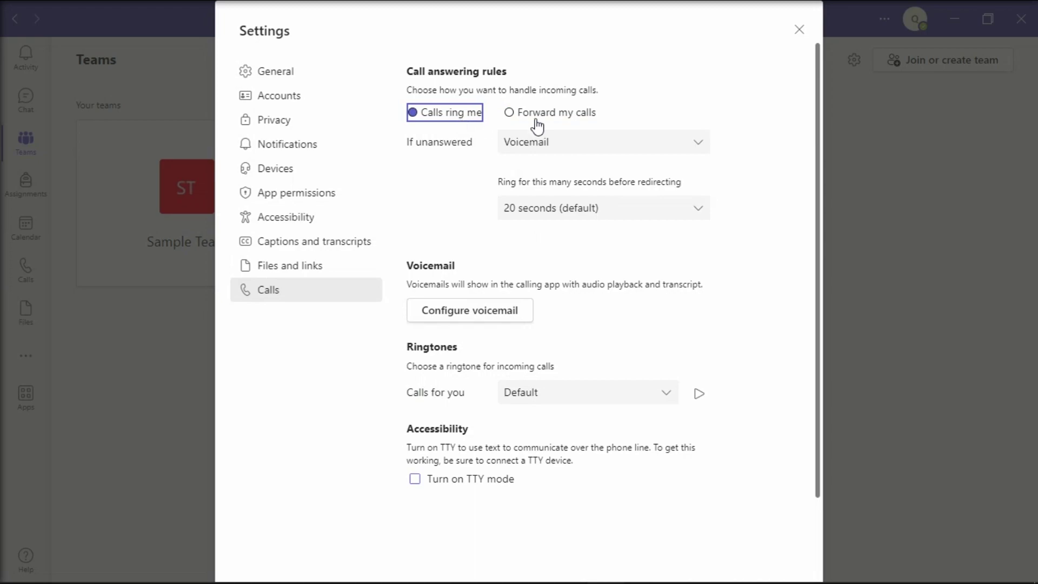